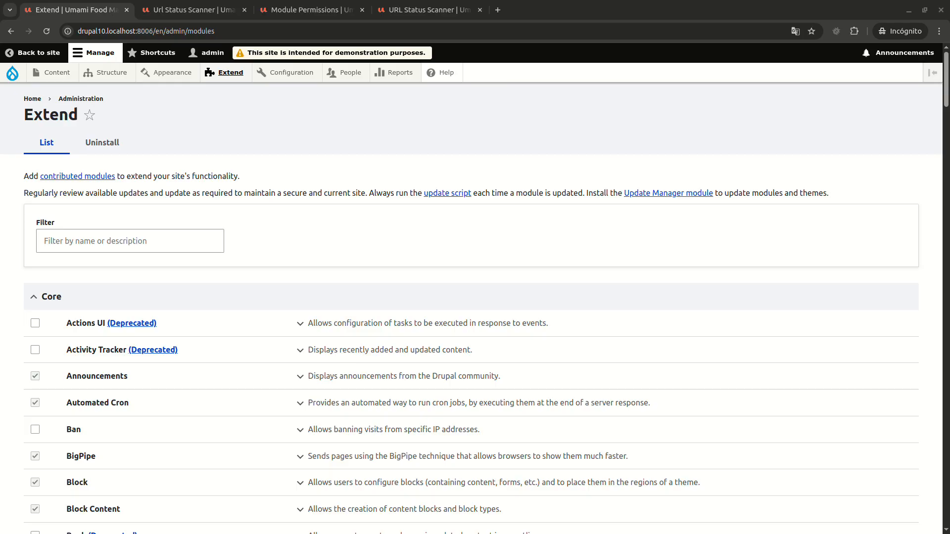
Find the Url Status Scanner module in the Other group of the Extend module list.
scroll(470, 307, down, 20)
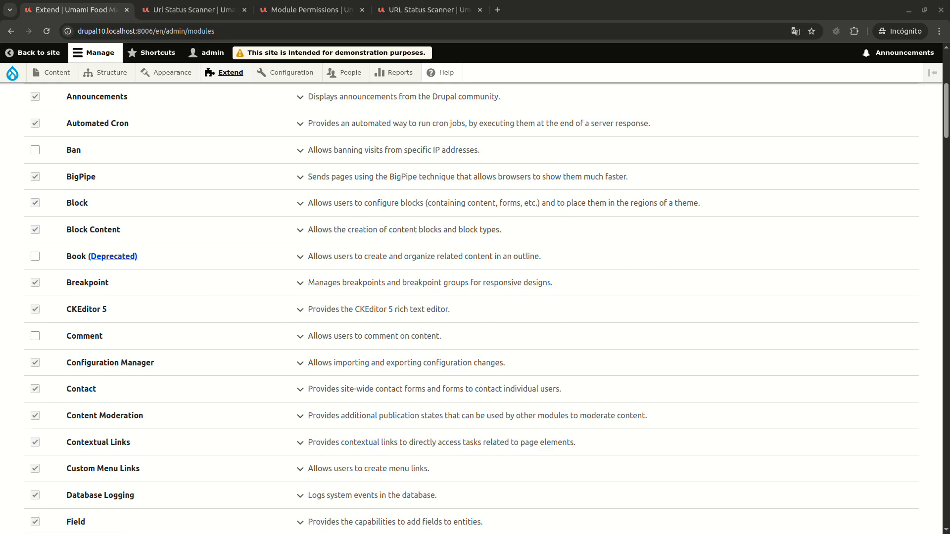
scroll(470, 317, down, 10)
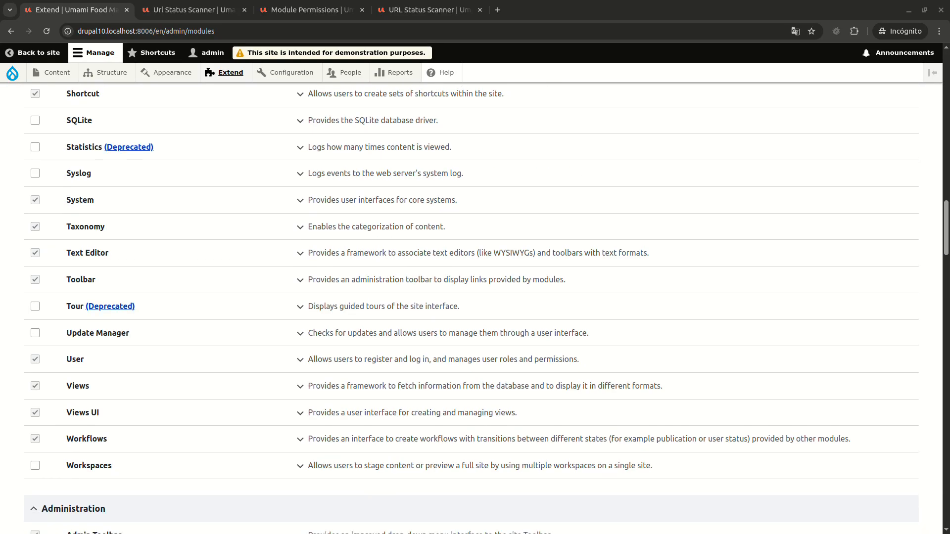
scroll(470, 297, down, 12)
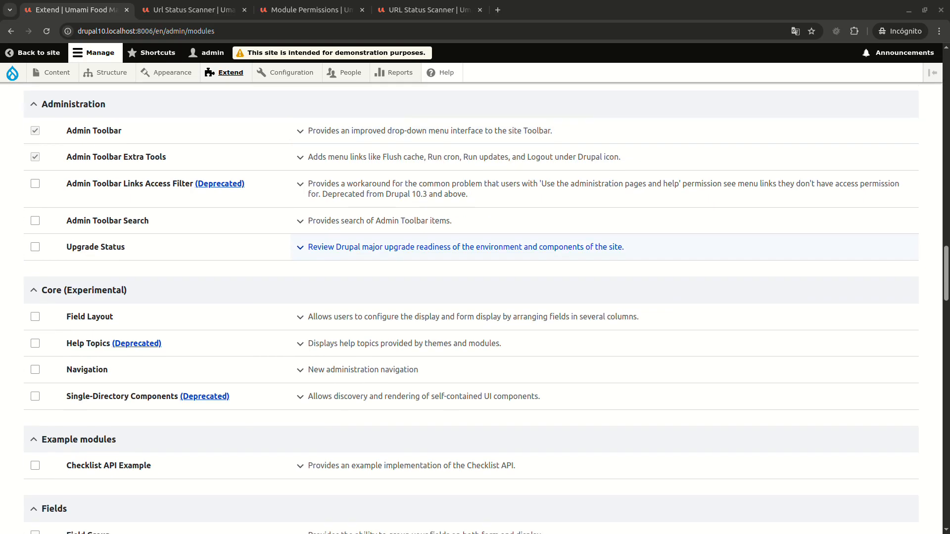
scroll(470, 277, down, 15)
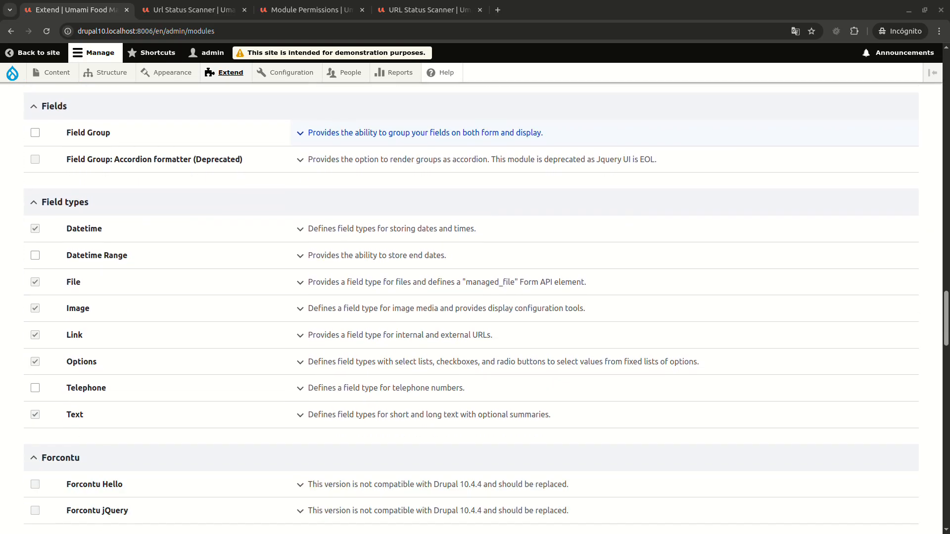
scroll(470, 296, down, 7)
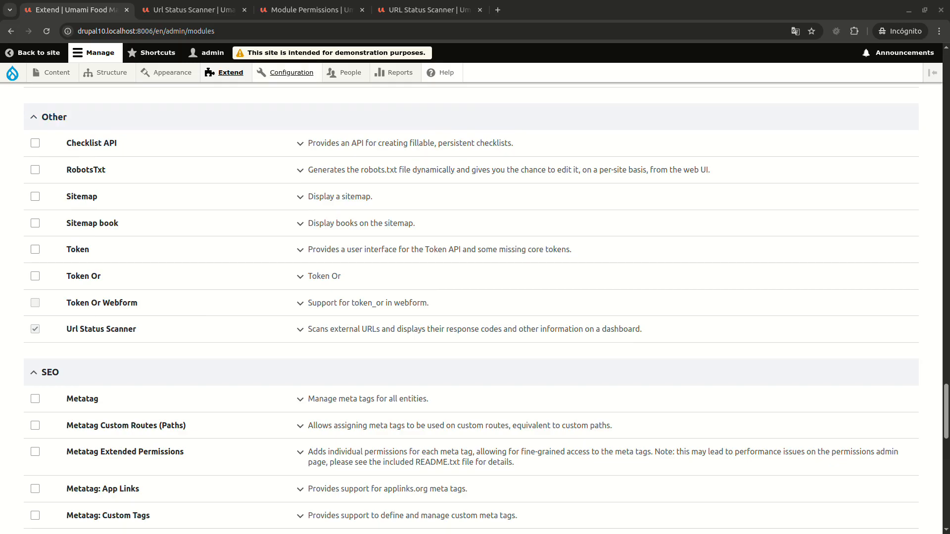
Open the URL Status Scanner page from the Search and metadata configuration in a new tab and switch to it.
mouse_move(292, 73)
mouse_move(296, 210)
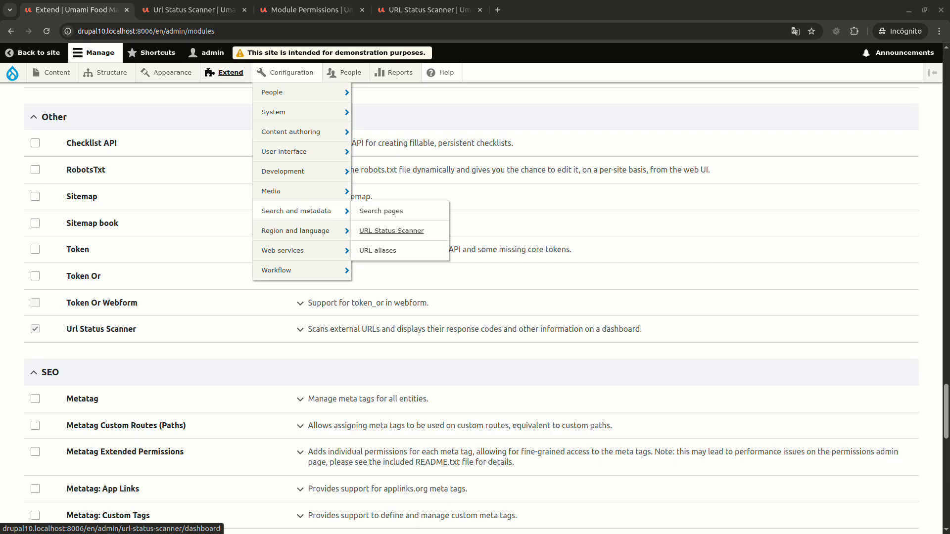
middle_click(392, 231)
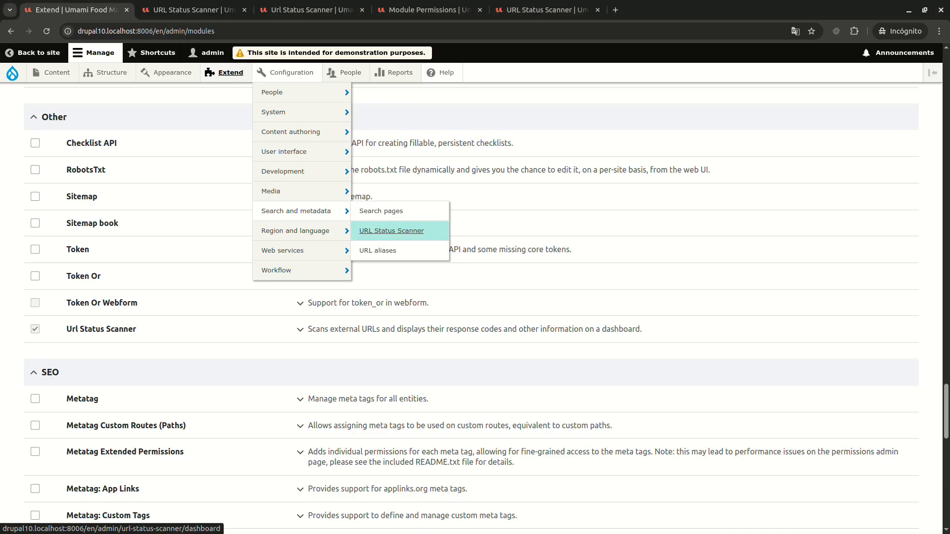
mouse_move(282, 171)
middle_click(391, 231)
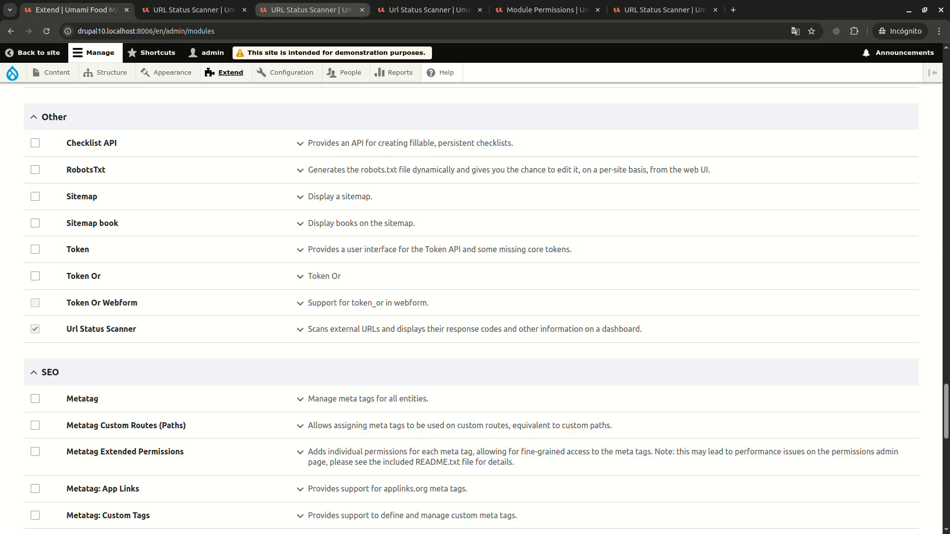
click(311, 10)
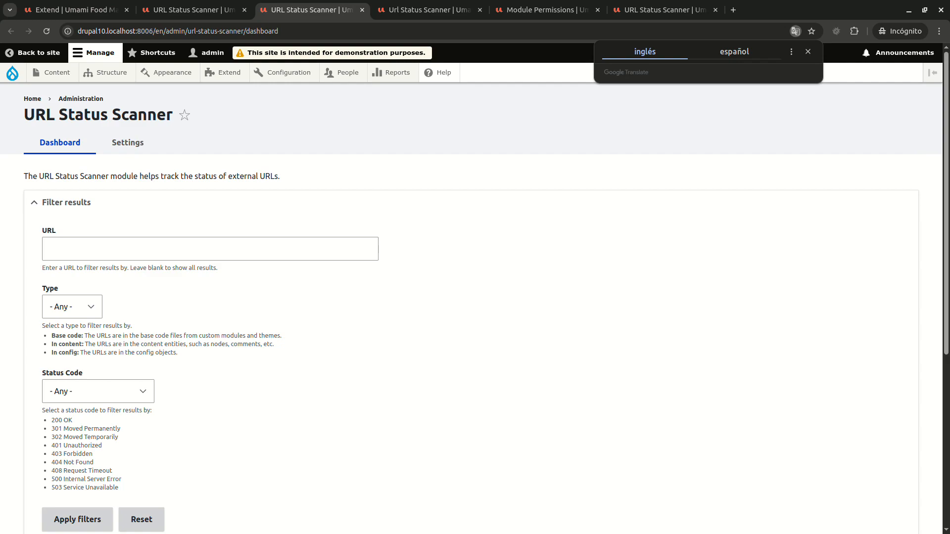
Examine the dashboard's filters, results table and export options, and open the scanner's settings to check the scan locations.
scroll(475, 306, down, 5)
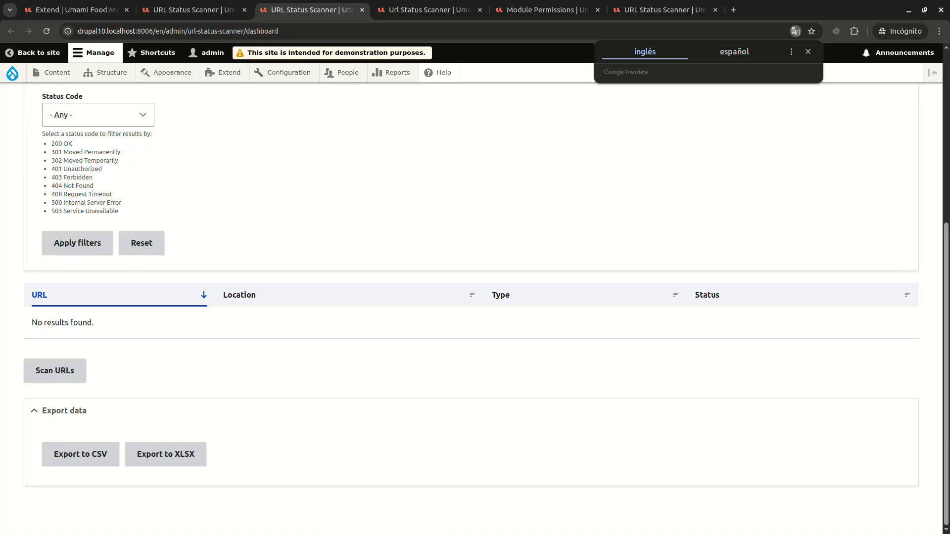
scroll(475, 297, up, 5)
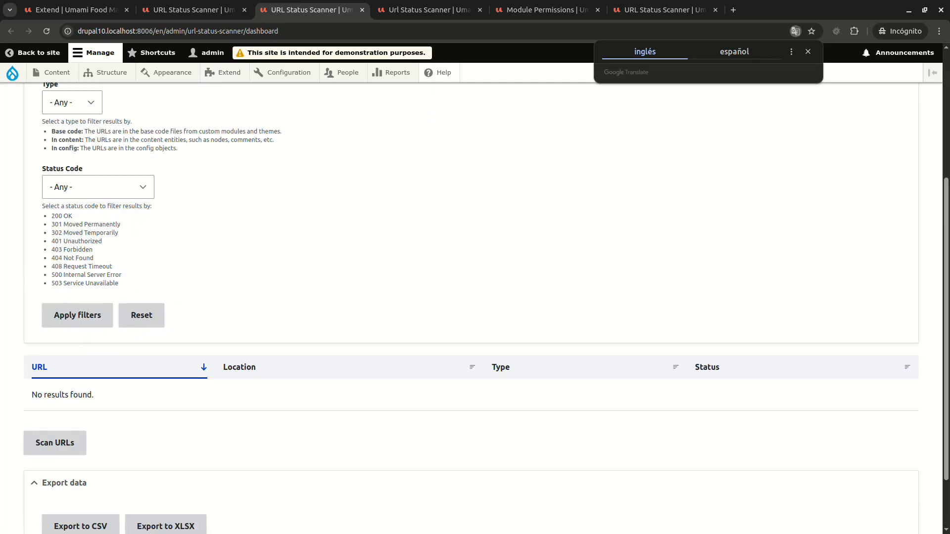
click(128, 143)
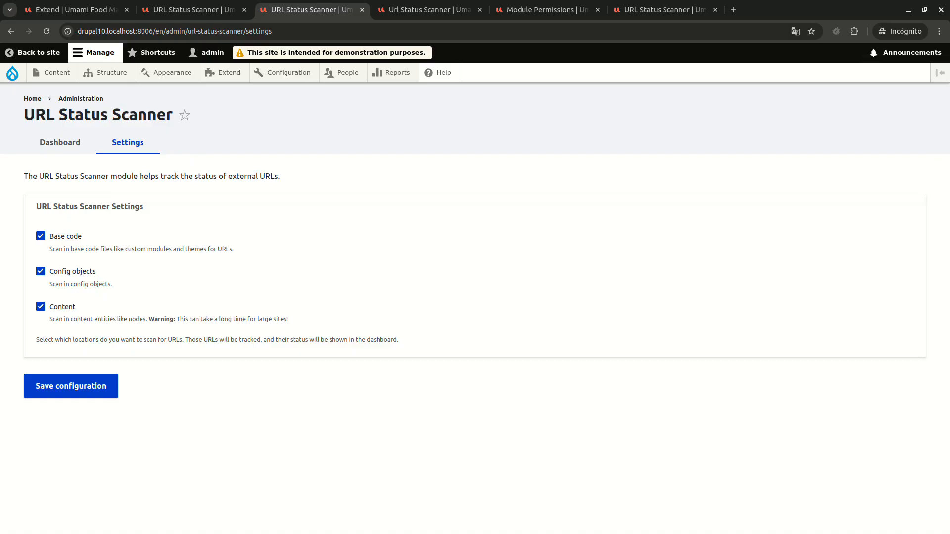
Return to the URL Status Scanner dashboard and start a scan of the site's URLs.
click(60, 143)
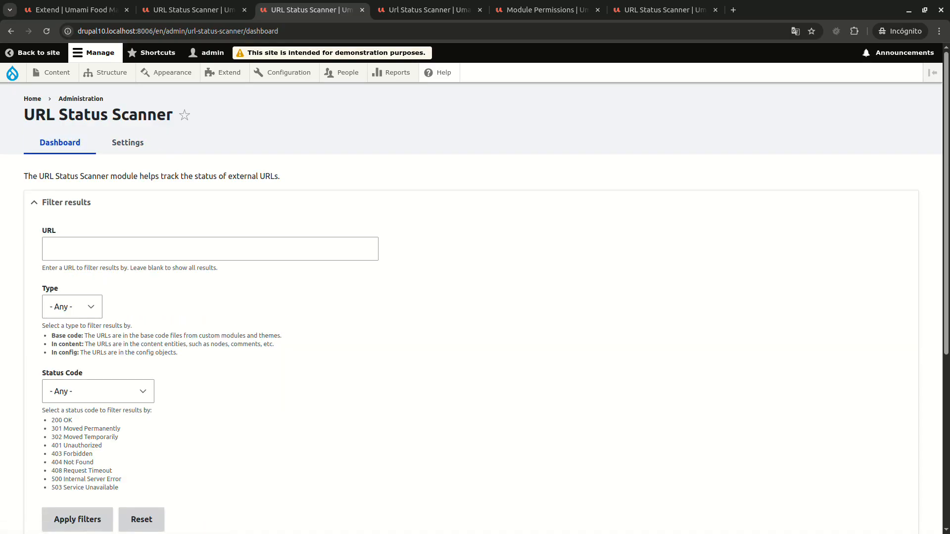
scroll(475, 307, down, 5)
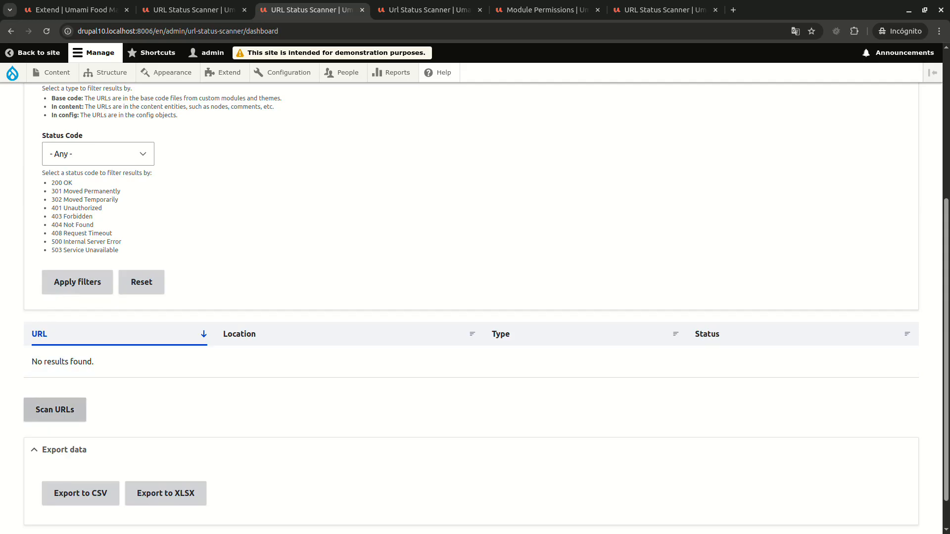
click(54, 410)
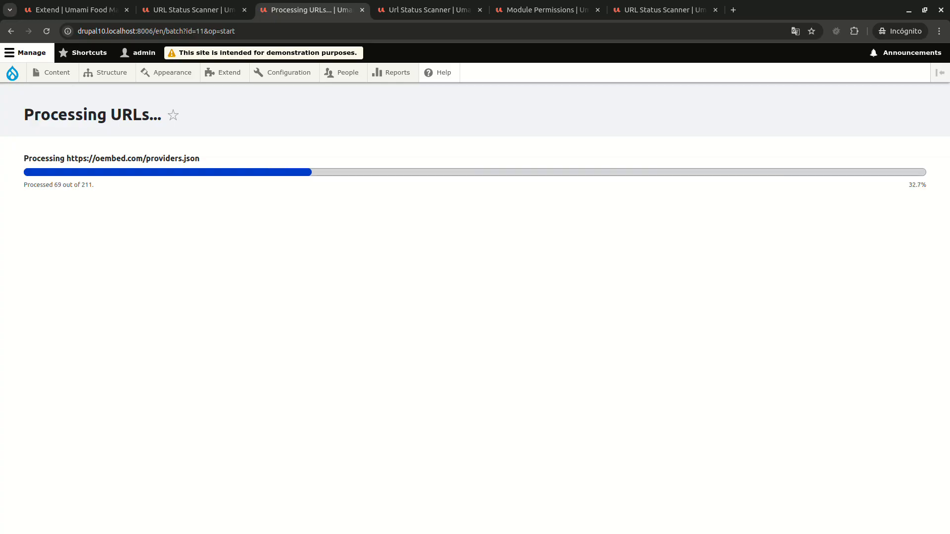
Expand the Url Status Scanner details in the module list and view its help page in a new tab.
click(77, 10)
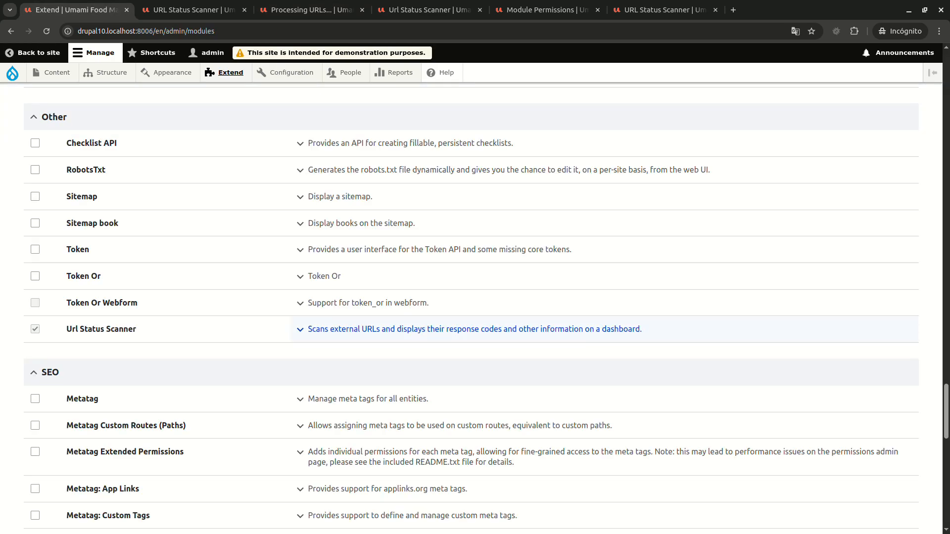
click(474, 329)
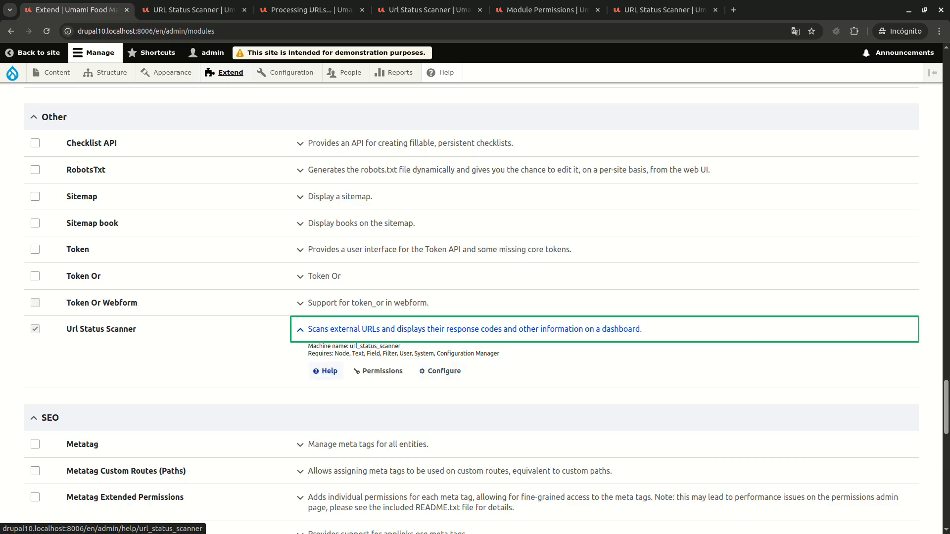
middle_click(325, 371)
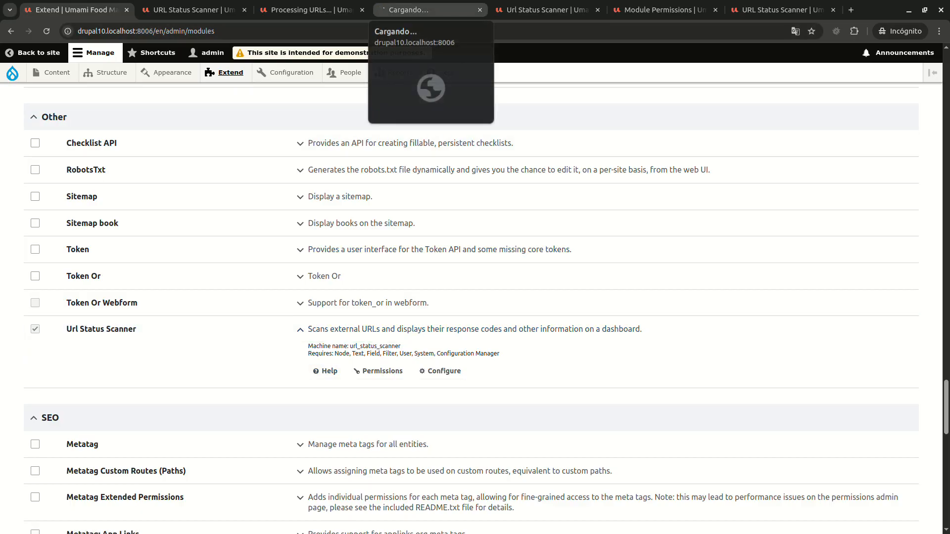
click(409, 10)
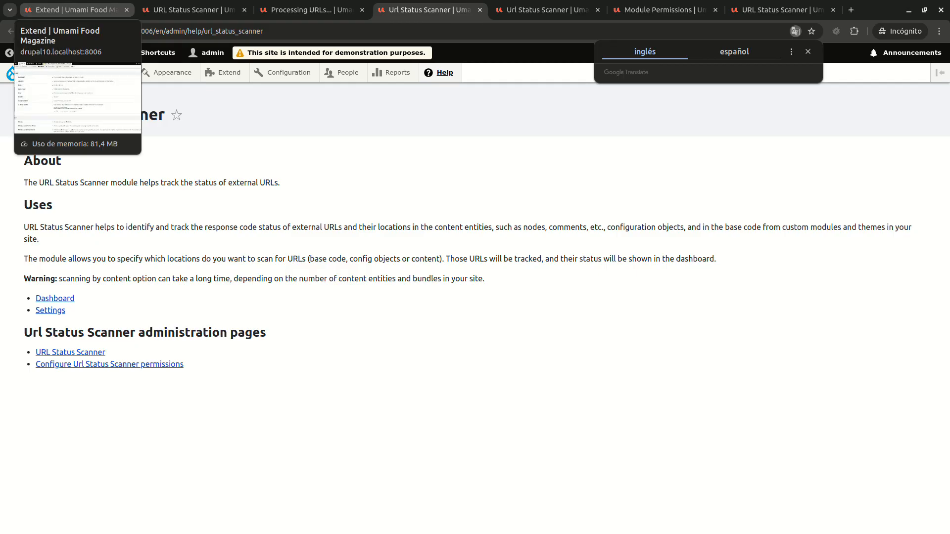
View the Url Status Scanner module's permissions in a new tab, and open its configuration page from the module list.
click(74, 10)
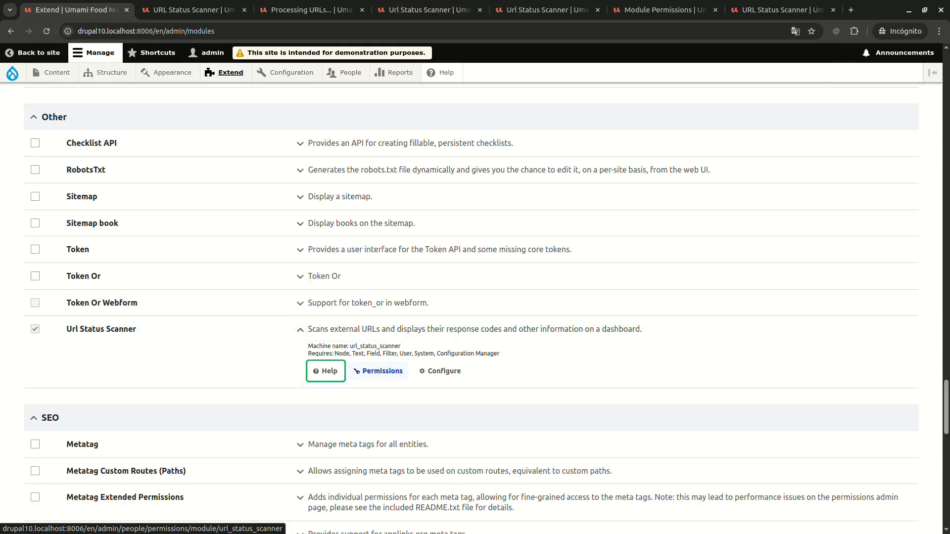
middle_click(379, 372)
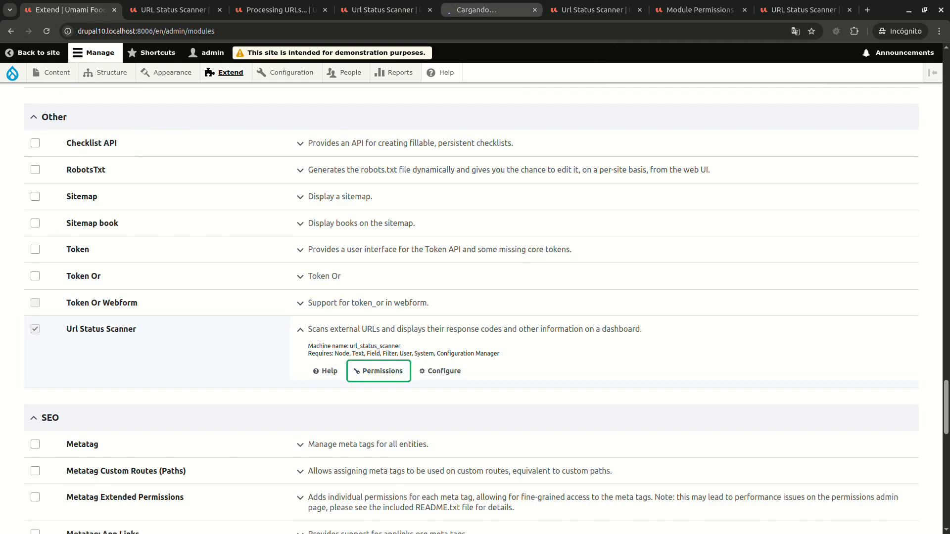
click(487, 10)
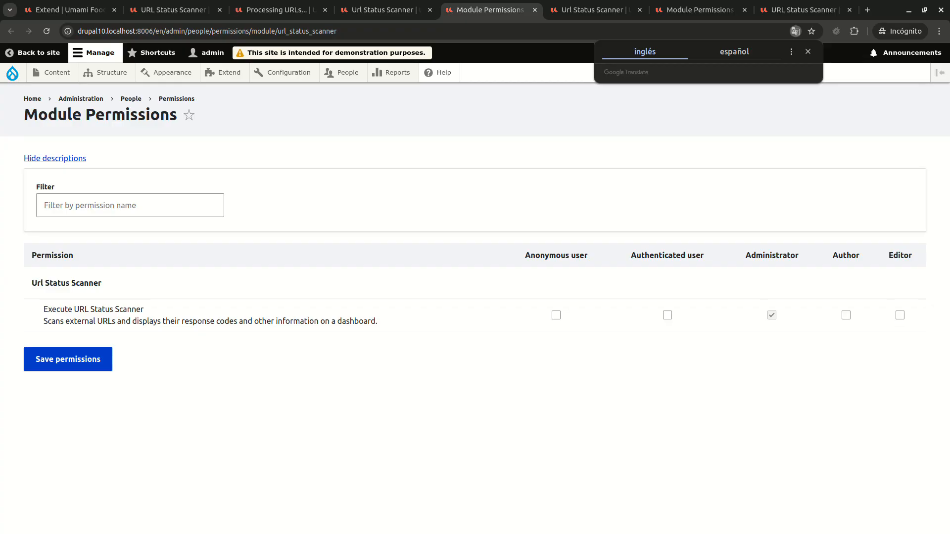
click(71, 9)
click(440, 371)
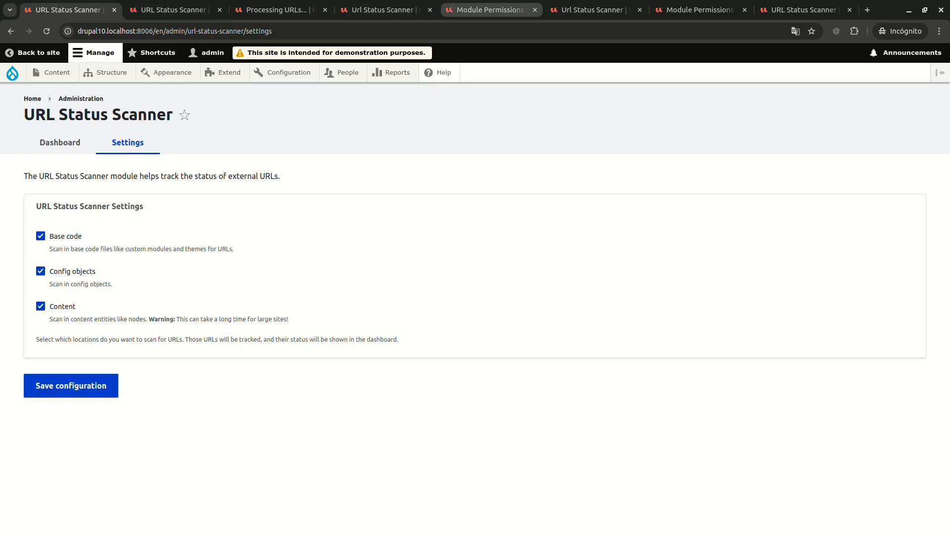
Return to the tab running the URL scan and examine the results table on the dashboard.
click(276, 10)
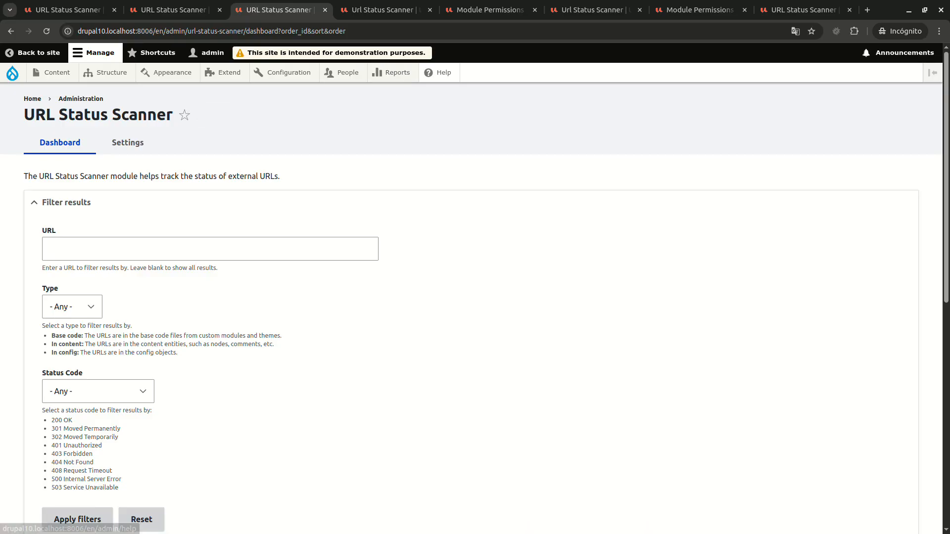
scroll(475, 296, down, 3)
scroll(475, 347, down, 3)
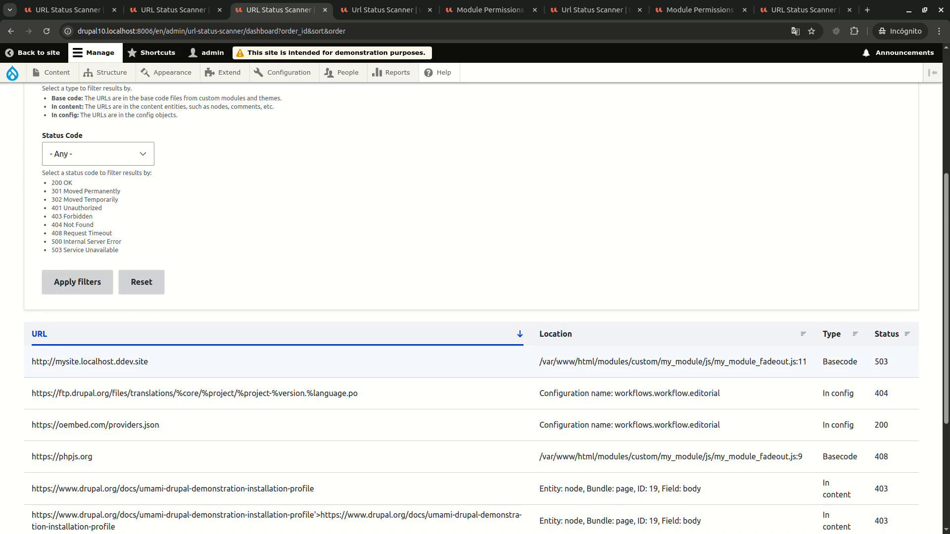
scroll(475, 363, down, 2)
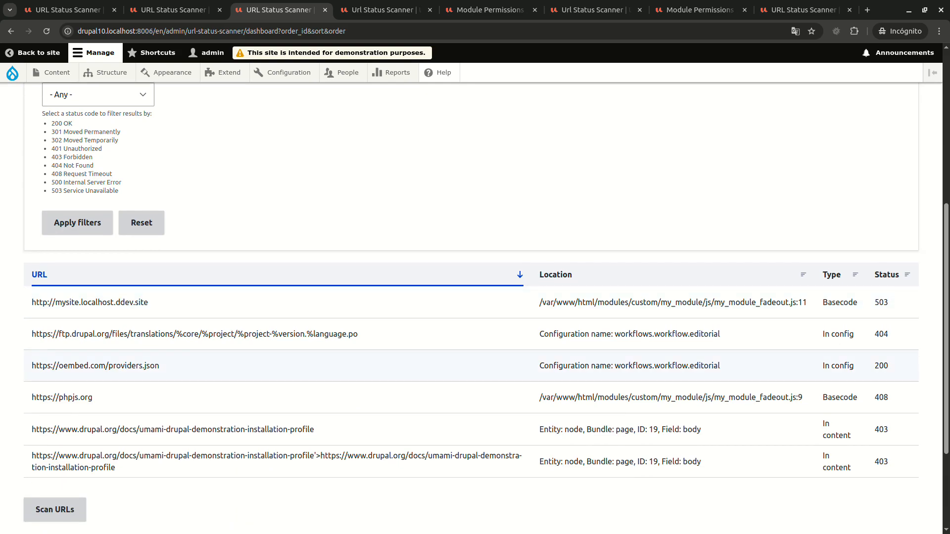
drag(148, 303, 55, 302)
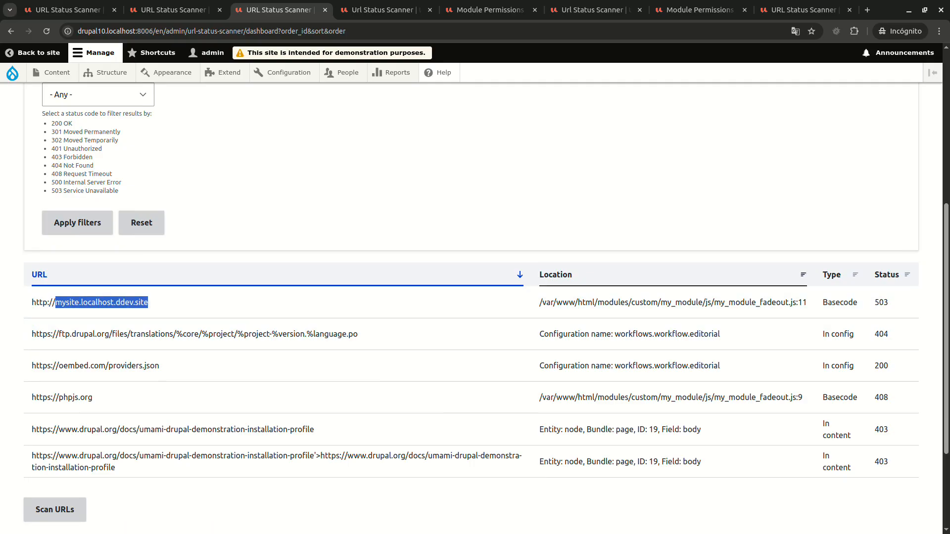
drag(594, 302, 660, 303)
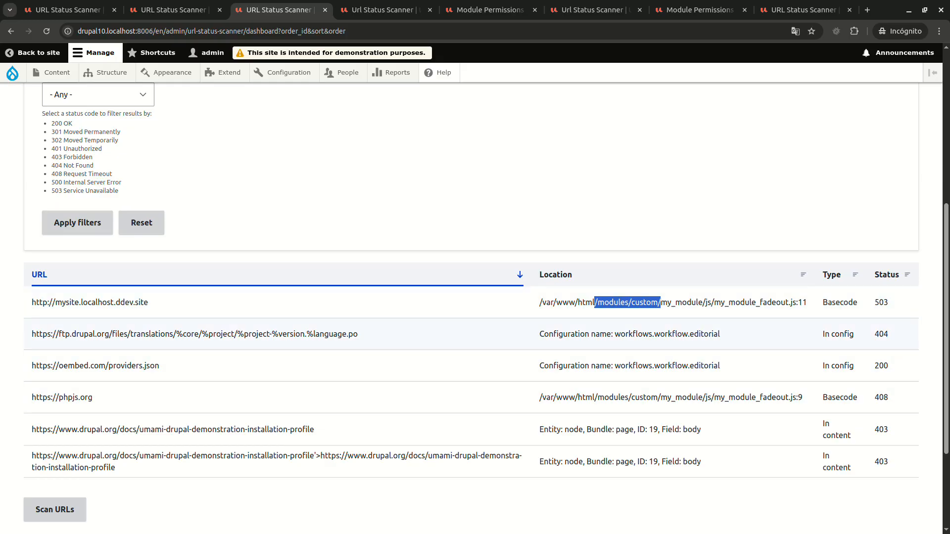
drag(831, 302, 854, 303)
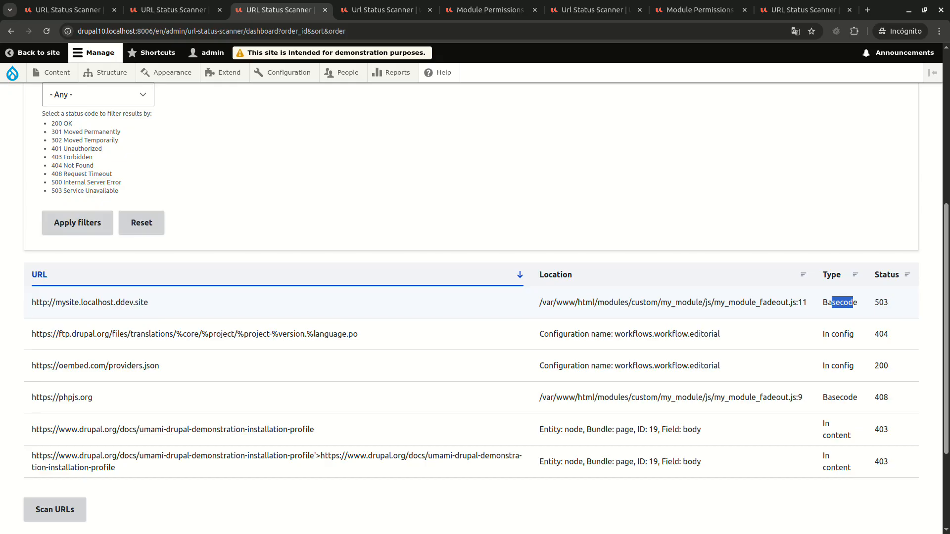
drag(879, 302, 889, 303)
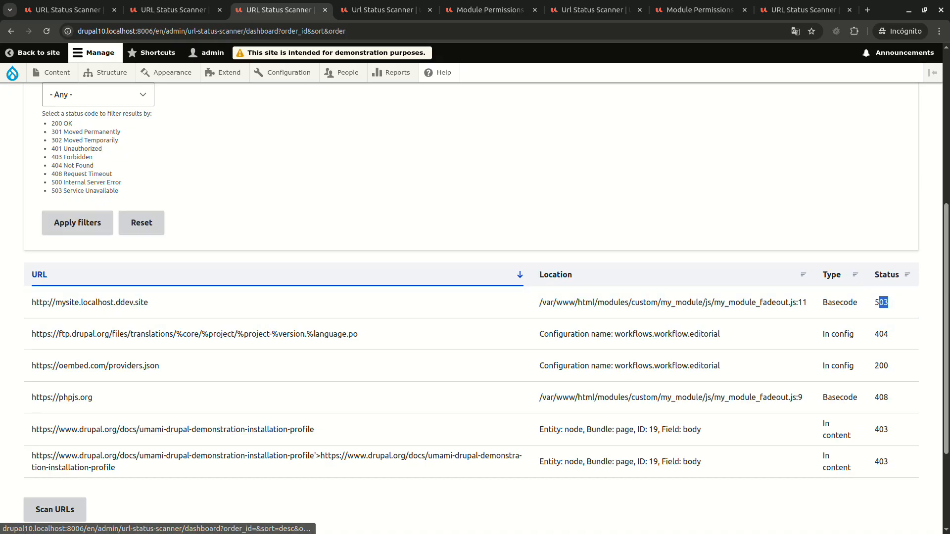
Examine the URL filter's suggestions and the available Type filter options without choosing any.
scroll(475, 307, up, 4)
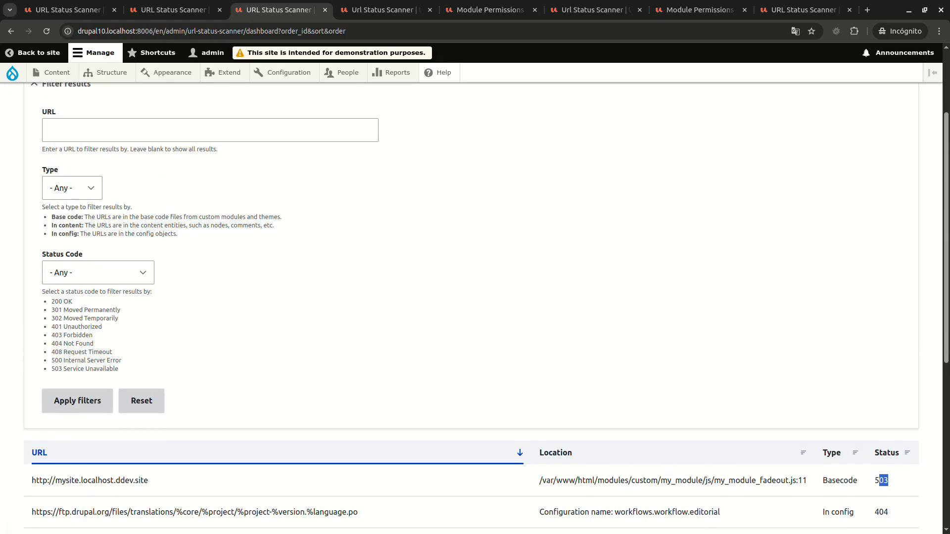
click(210, 130)
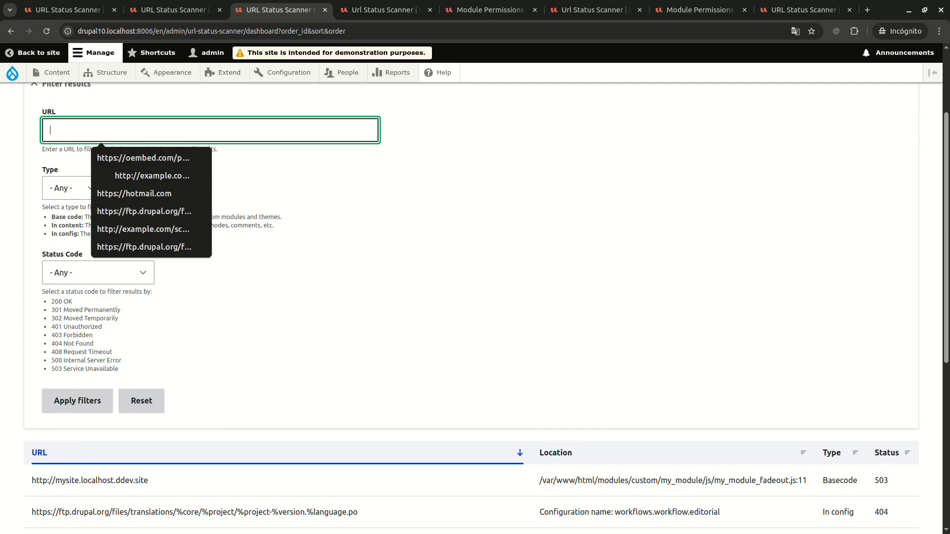
click(435, 183)
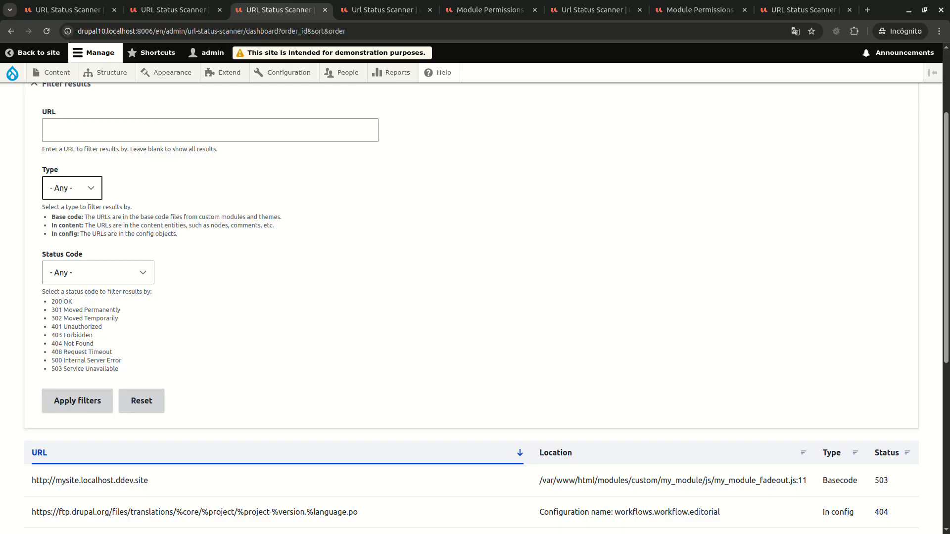
click(72, 188)
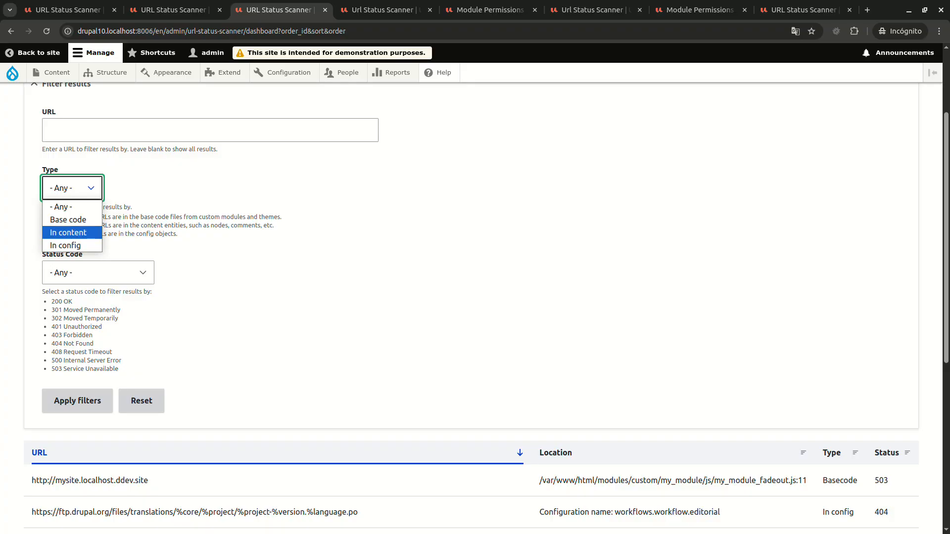
key(Escape)
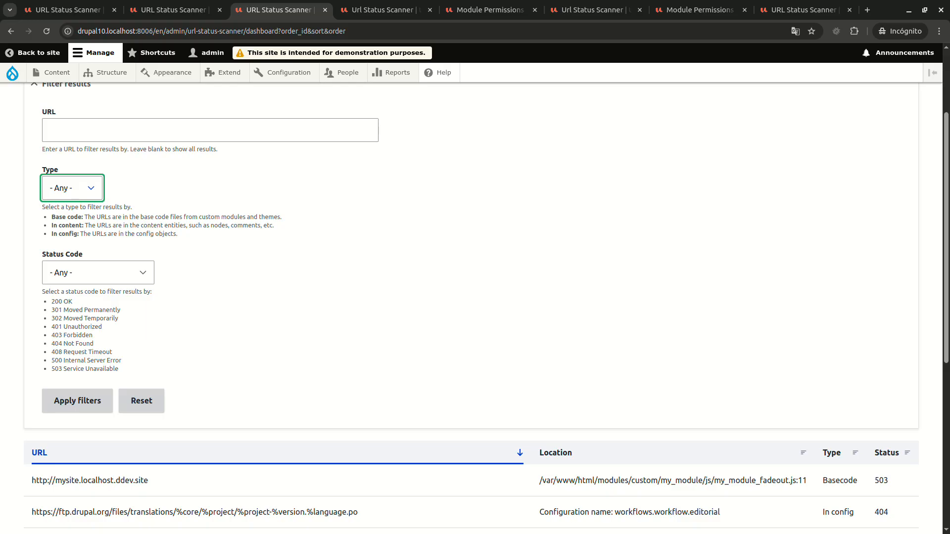
Examine the available Status Code filter options and leave the filter set to Any.
click(98, 272)
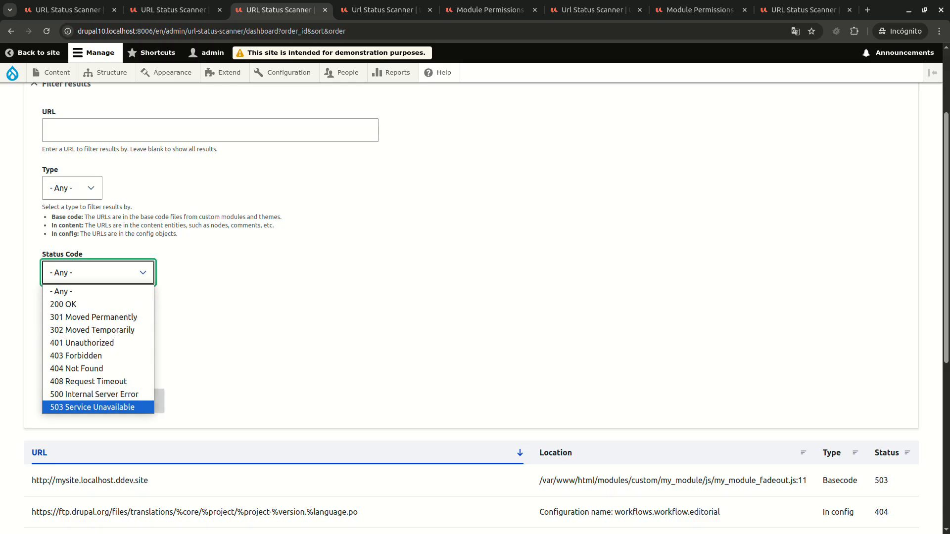
key(Up)
key(Up)
key(Up)
key(Up)
key(Escape)
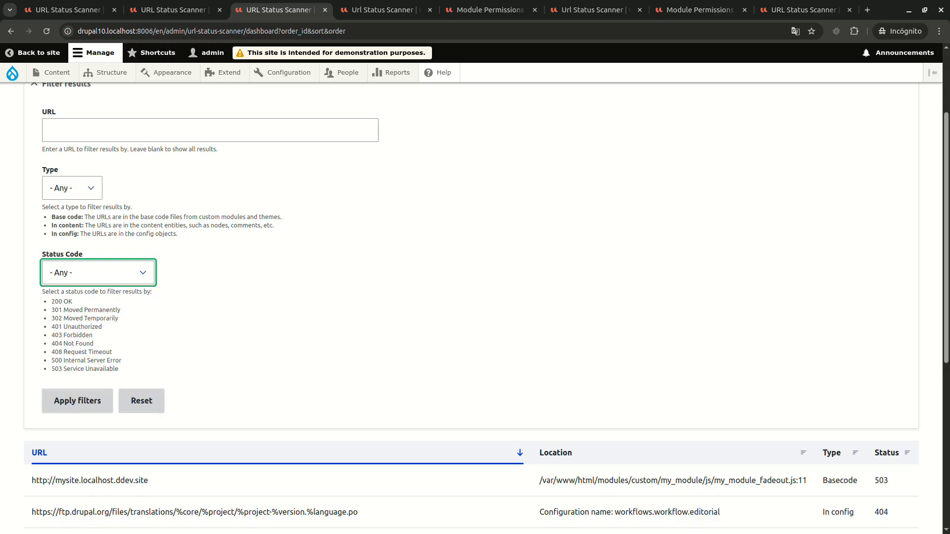
scroll(475, 296, down, 4)
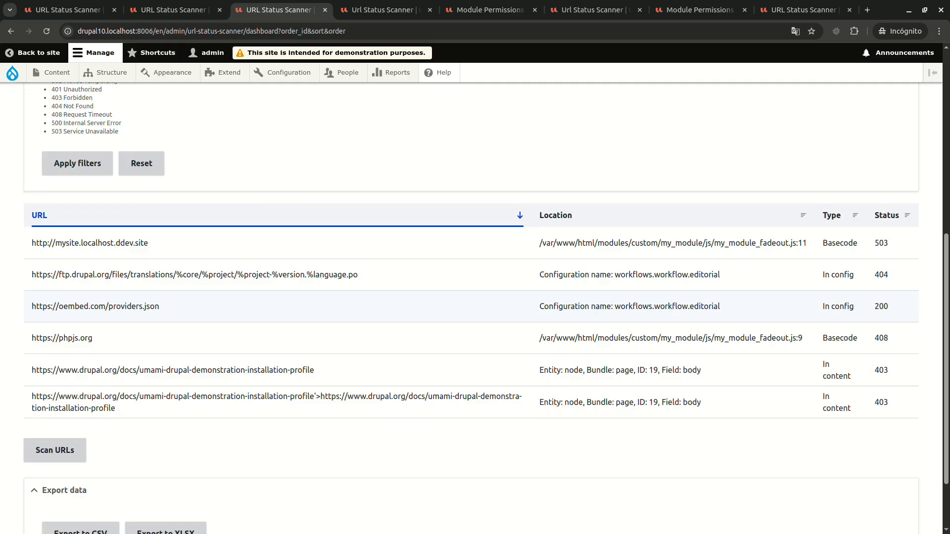
drag(885, 243, 880, 243)
drag(539, 243, 803, 243)
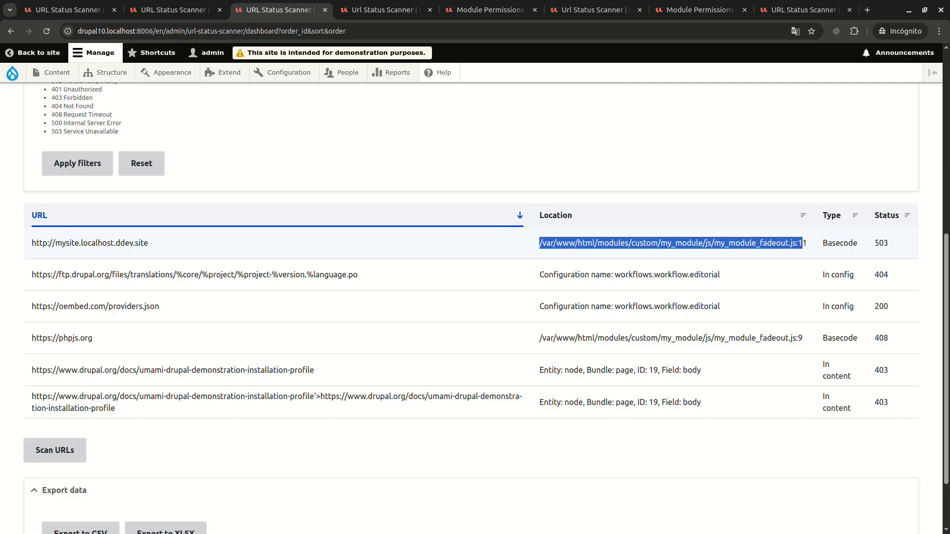
click(803, 243)
drag(808, 243, 797, 243)
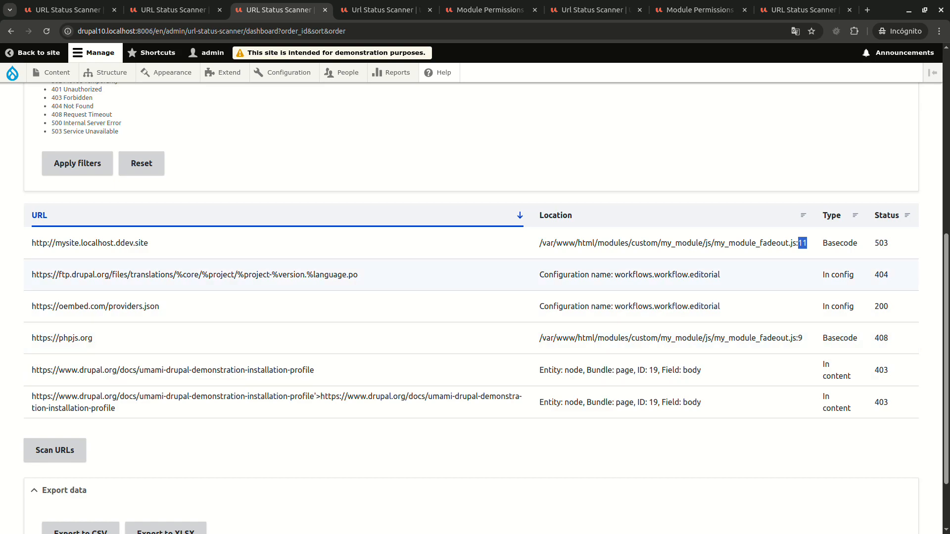
Highlight the workflow configuration name in the ftp.drupal.org result's location, and the bundle, ID and field in the first In content result's location.
drag(544, 274, 720, 275)
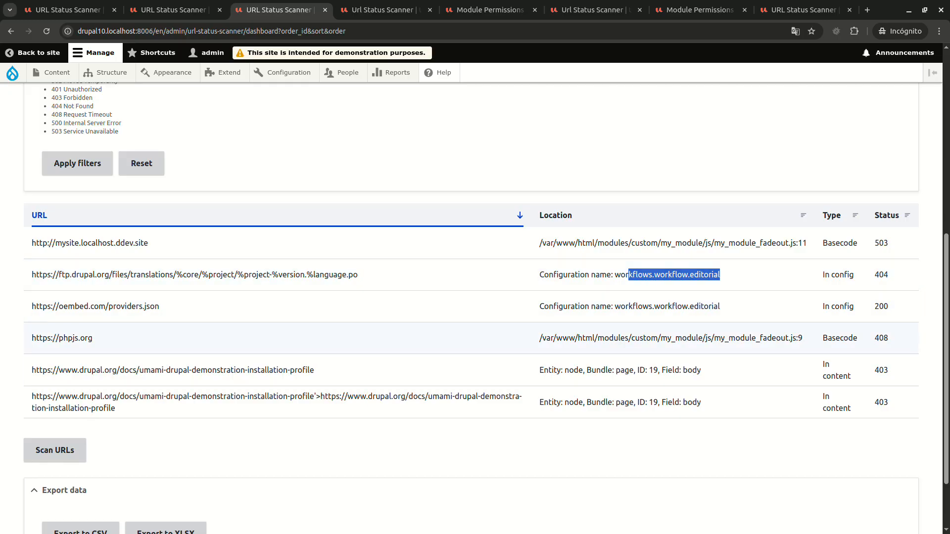
drag(539, 370, 634, 370)
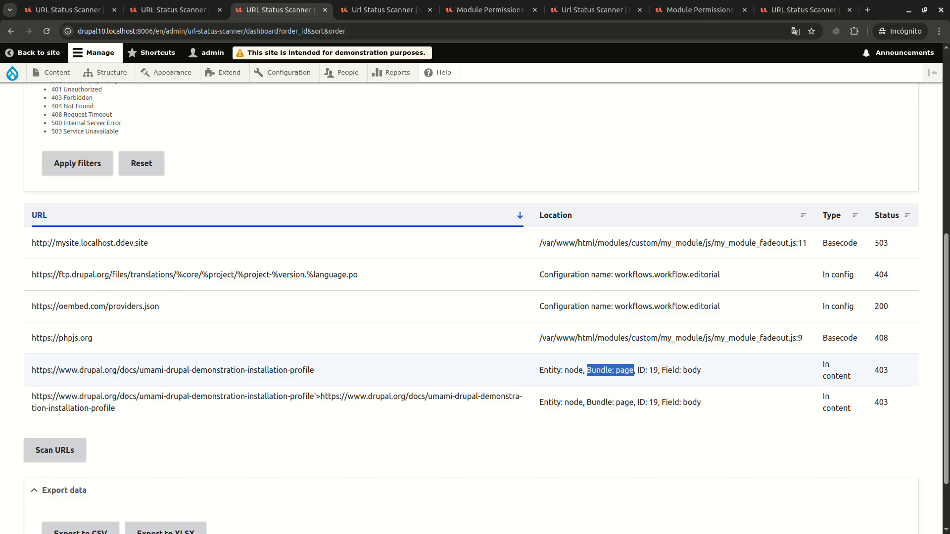
drag(637, 370, 660, 370)
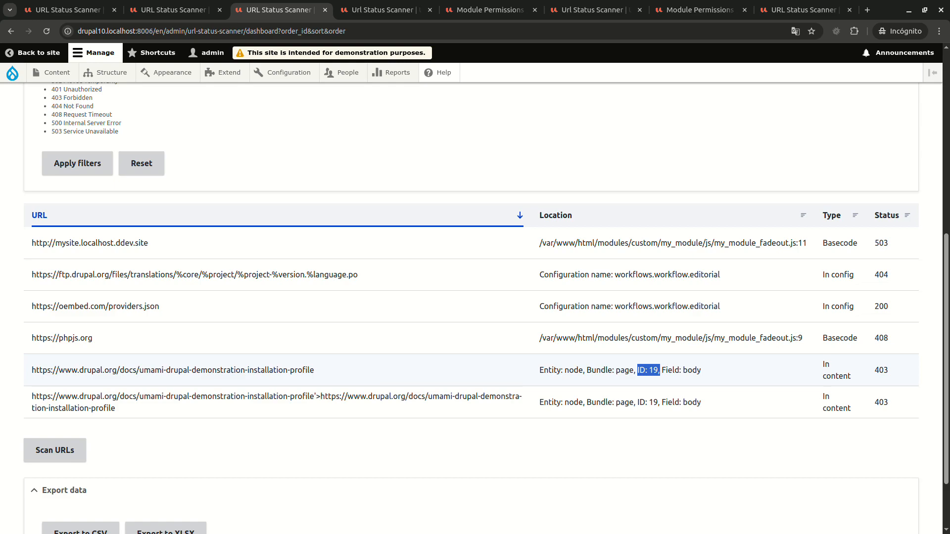
double_click(692, 370)
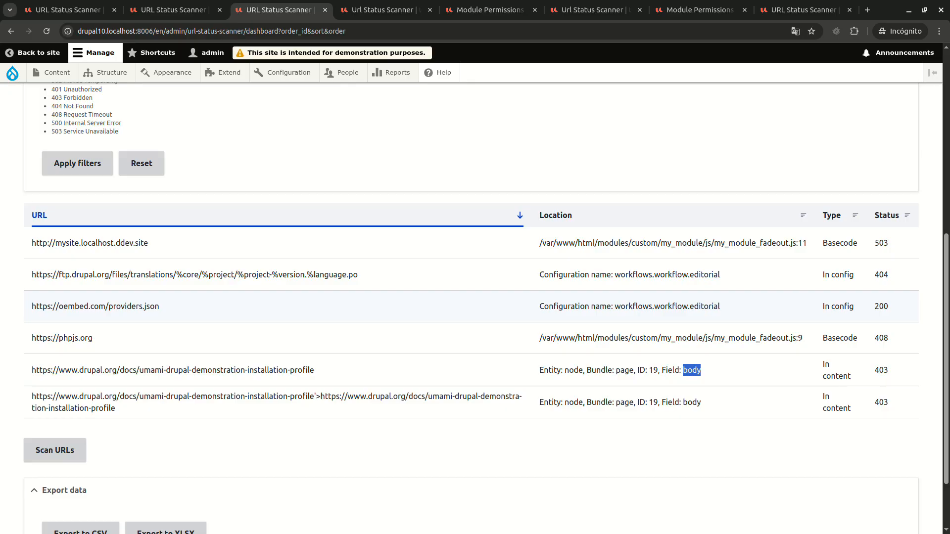
scroll(475, 306, down, 2)
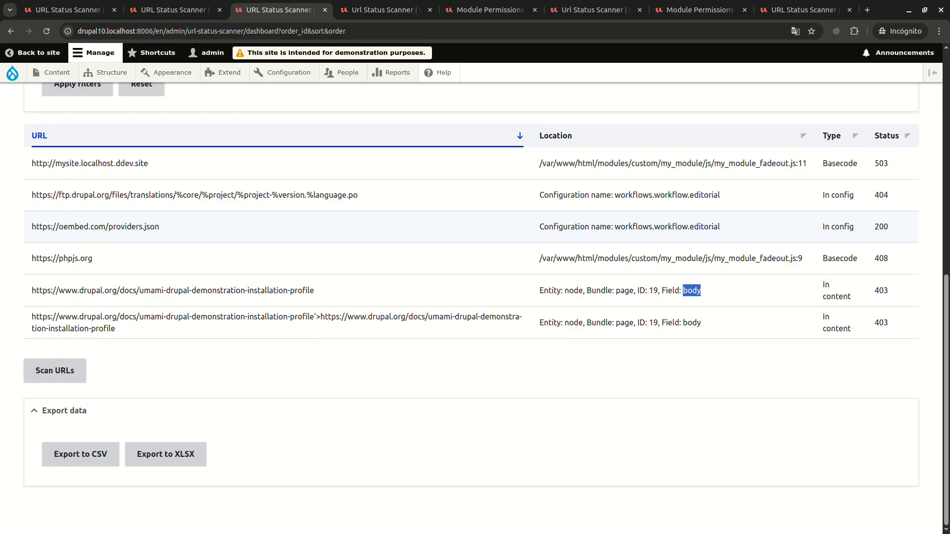